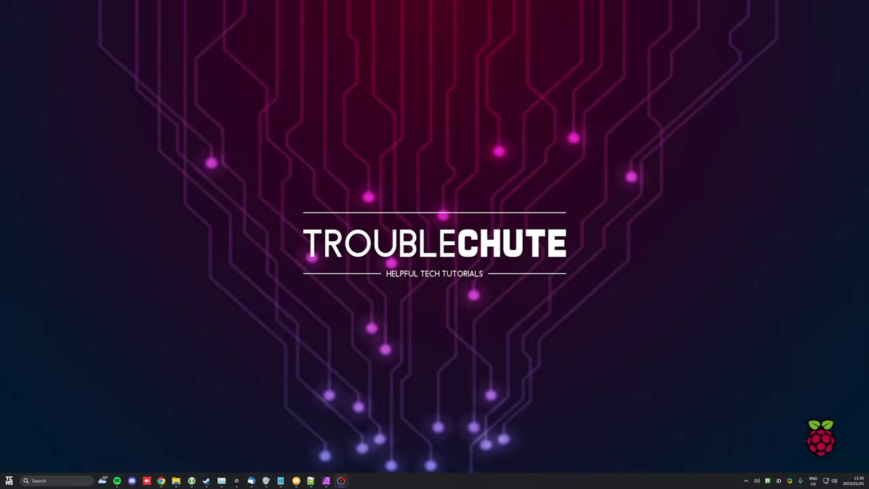
Open the boot (G:) drive in File Explorer and select the config.txt file
{"action": "key", "text": "super+e"}
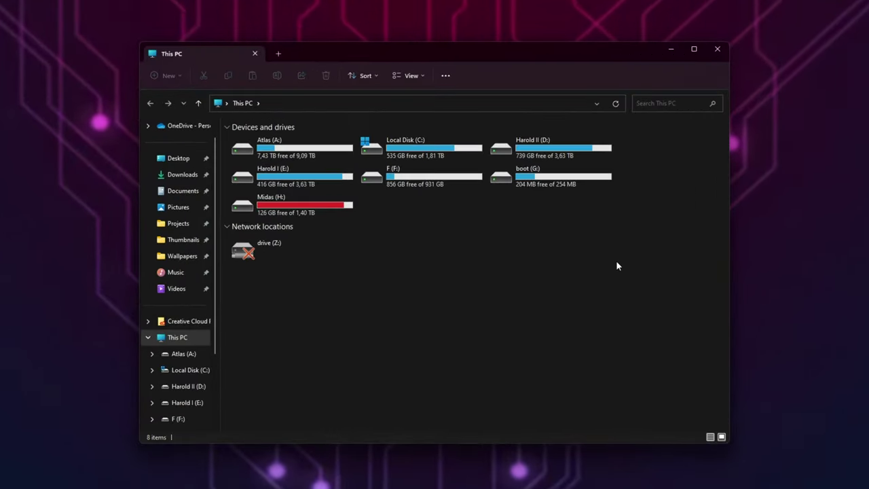
{"action": "left_click", "coordinate": [588, 182]}
{"action": "double_click", "coordinate": [589, 181]}
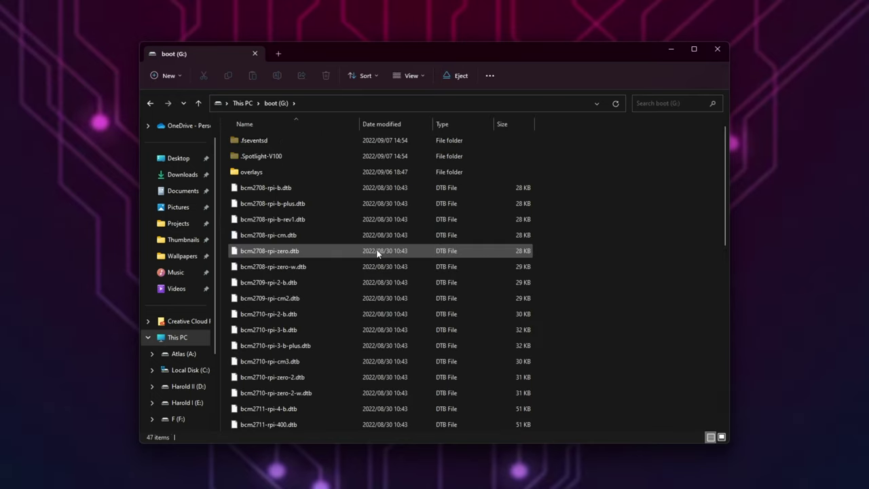
{"action": "scroll", "coordinate": [398, 250], "scroll_direction": "down", "scroll_amount": 10}
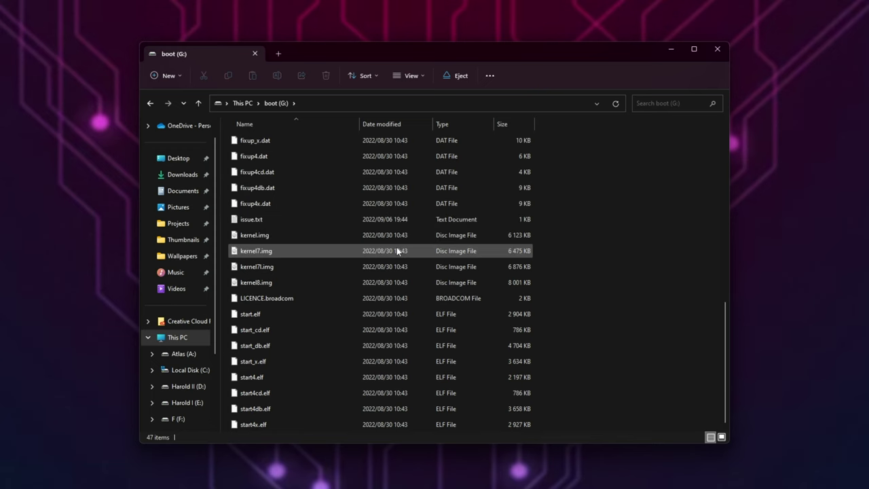
{"action": "scroll", "coordinate": [373, 311], "scroll_direction": "up", "scroll_amount": 10}
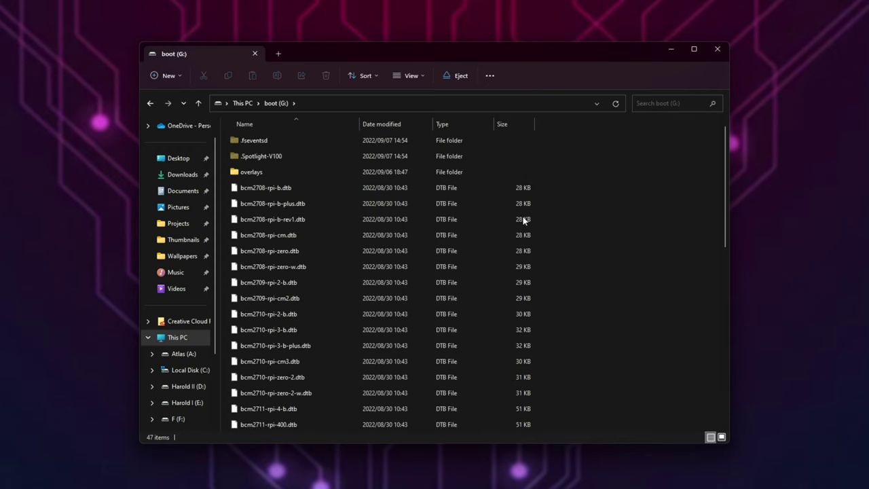
{"action": "scroll", "coordinate": [475, 210], "scroll_direction": "down", "scroll_amount": 5}
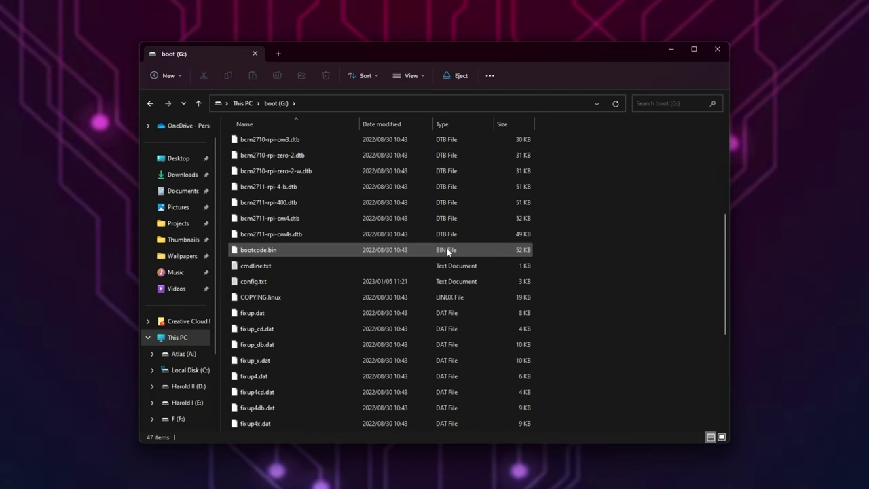
{"action": "left_click", "coordinate": [317, 282]}
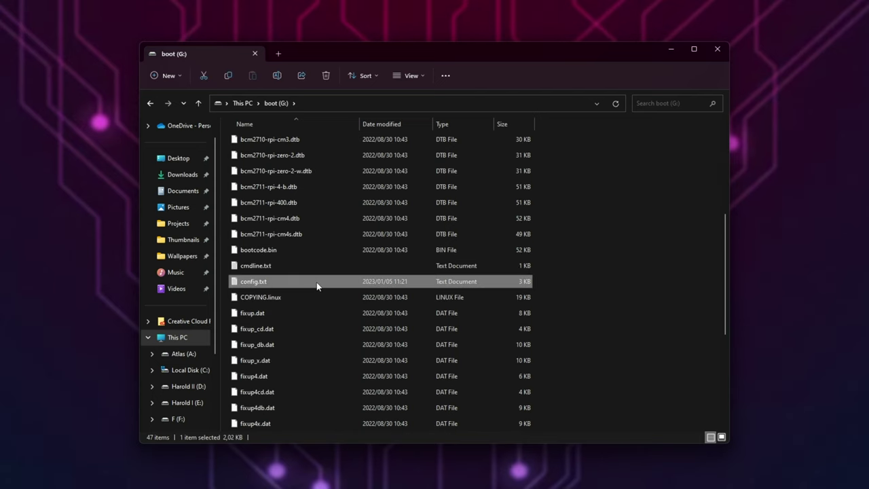
Open config.txt in a taller Notepad window, keeping hdmi_safe=1 commented out
{"action": "double_click", "coordinate": [316, 281]}
{"action": "left_click_drag", "start_coordinate": [516, 153], "coordinate": [385, 31]}
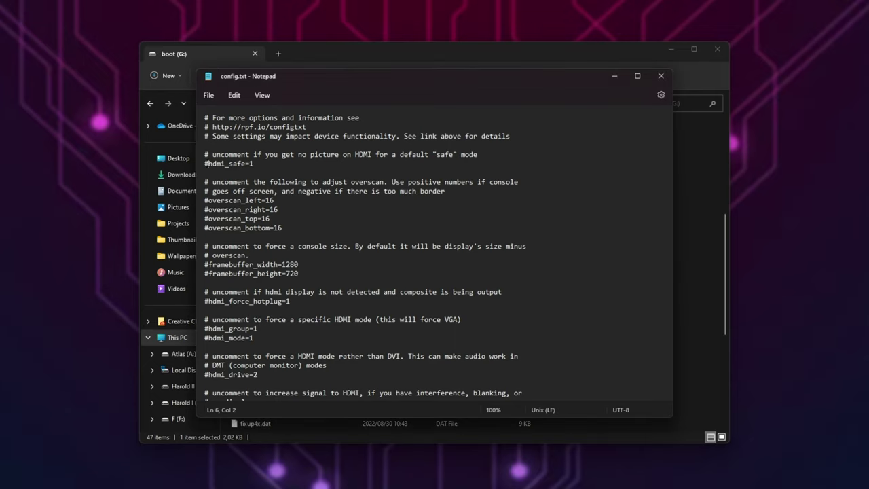
{"action": "left_click", "coordinate": [208, 164]}
{"action": "key", "text": "BackSpace"}
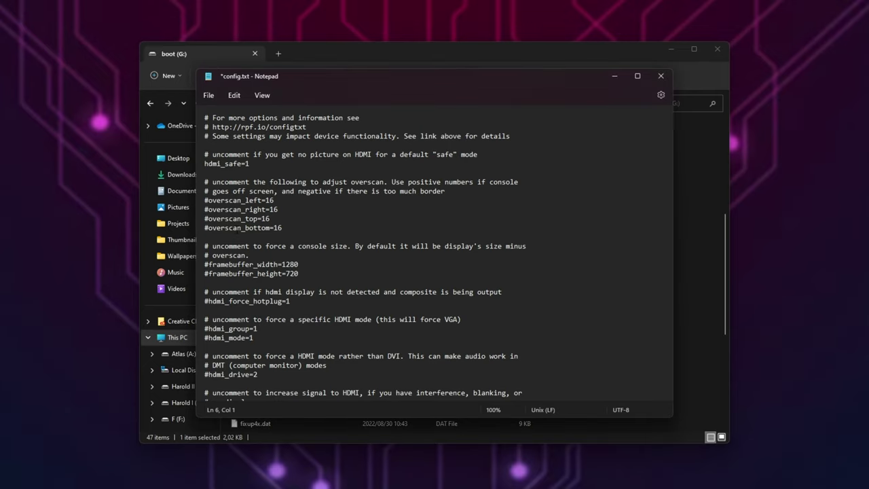
{"action": "key", "text": "ctrl+z"}
{"action": "left_click_drag", "start_coordinate": [478, 154], "coordinate": [205, 154]}
{"action": "left_click", "coordinate": [408, 182]}
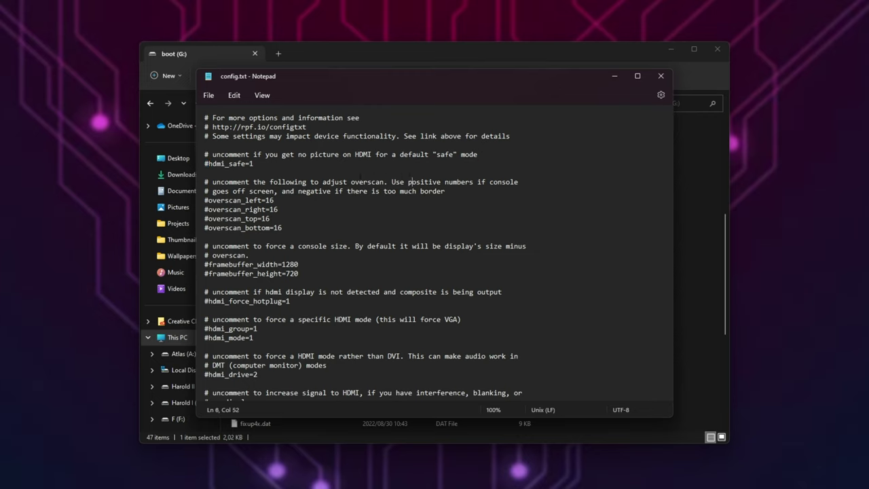
Uncomment the hdmi_group=1 and hdmi_mode=1 lines in the force HDMI mode block
{"action": "left_click_drag", "start_coordinate": [204, 319], "coordinate": [261, 338]}
{"action": "left_click", "coordinate": [209, 328]}
{"action": "key", "text": "BackSpace"}
{"action": "left_click", "coordinate": [209, 338]}
{"action": "key", "text": "BackSpace"}
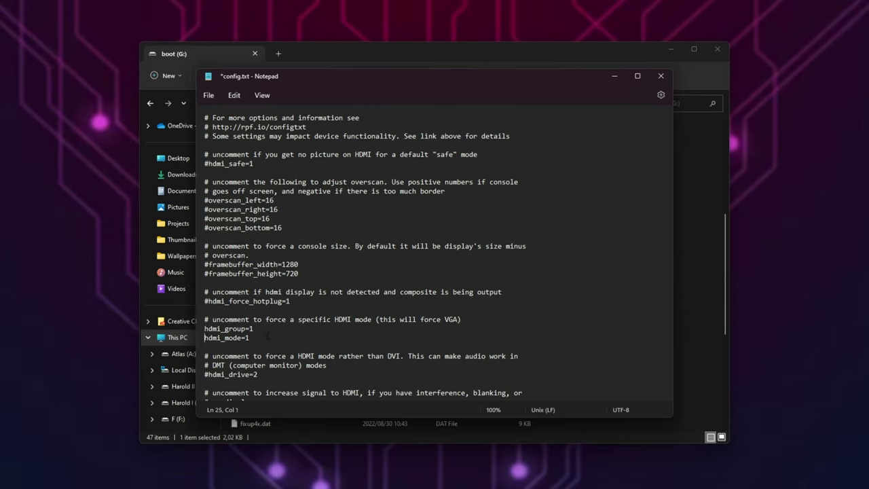
Change the hdmi_mode value to 16 and save config.txt
{"action": "left_click_drag", "start_coordinate": [212, 319], "coordinate": [461, 319]}
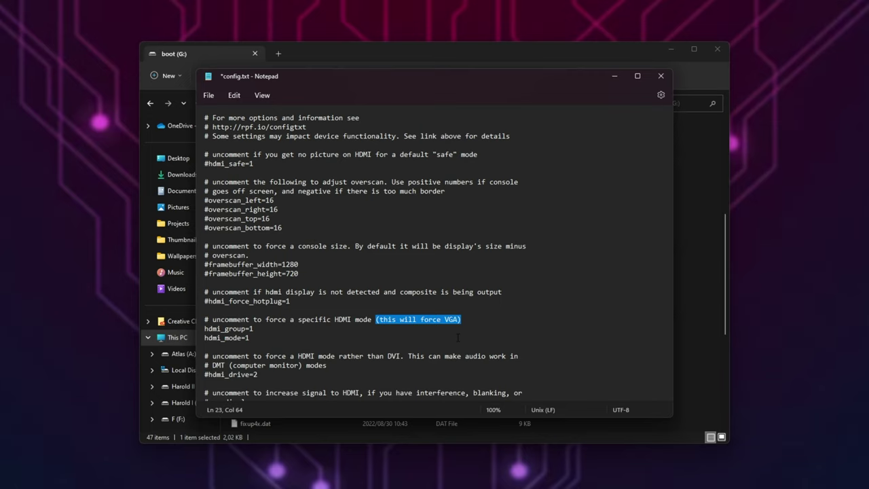
{"action": "left_click_drag", "start_coordinate": [204, 328], "coordinate": [250, 338]}
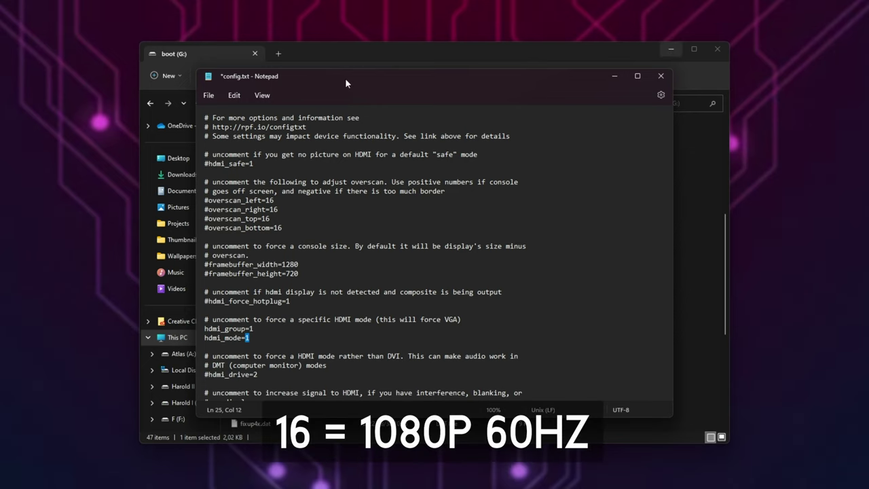
{"action": "type", "text": "16"}
{"action": "key", "text": "ctrl+s"}
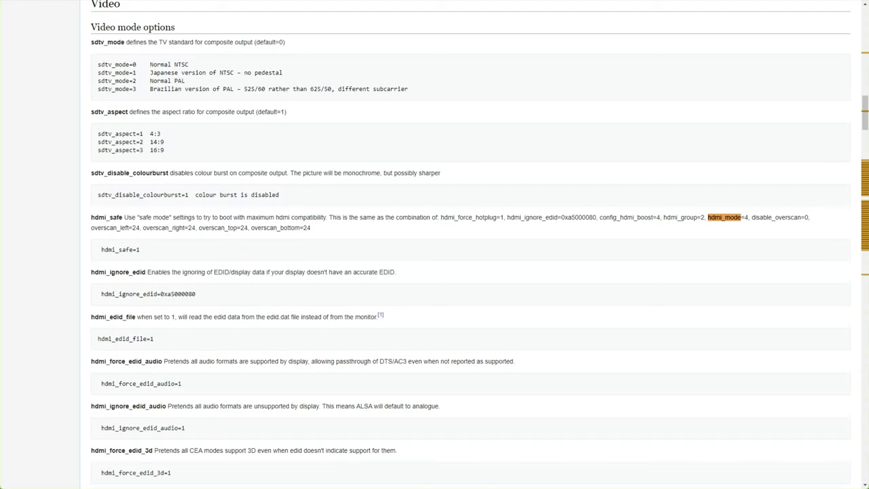
Scroll the RPiconfig page to Video mode options and highlight hdmi_safe with its combined settings
{"action": "scroll", "coordinate": [829, 218], "scroll_direction": "up", "scroll_amount": 3}
{"action": "key", "text": "Home"}
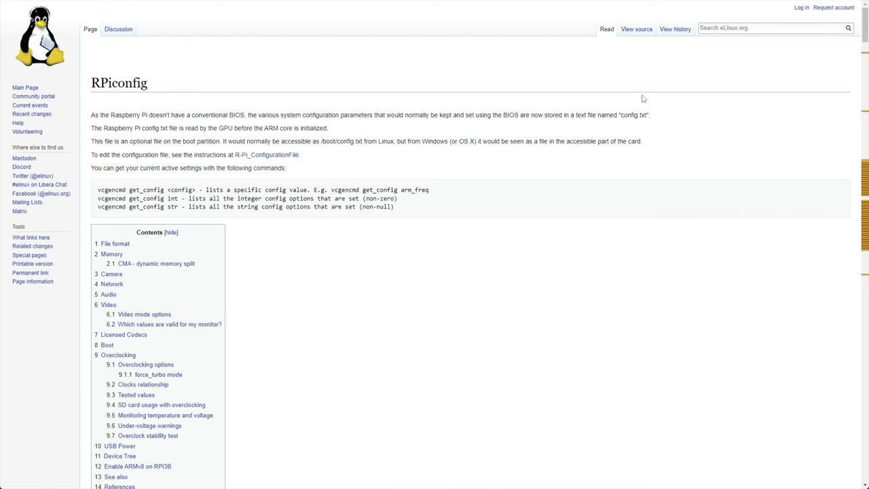
{"action": "scroll", "coordinate": [289, 275], "scroll_direction": "down", "scroll_amount": 20}
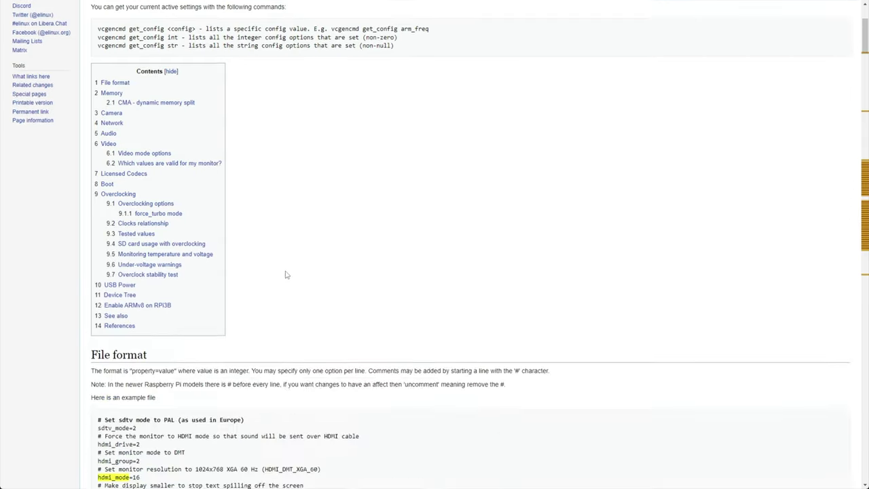
{"action": "scroll", "coordinate": [290, 263], "scroll_direction": "down", "scroll_amount": 2}
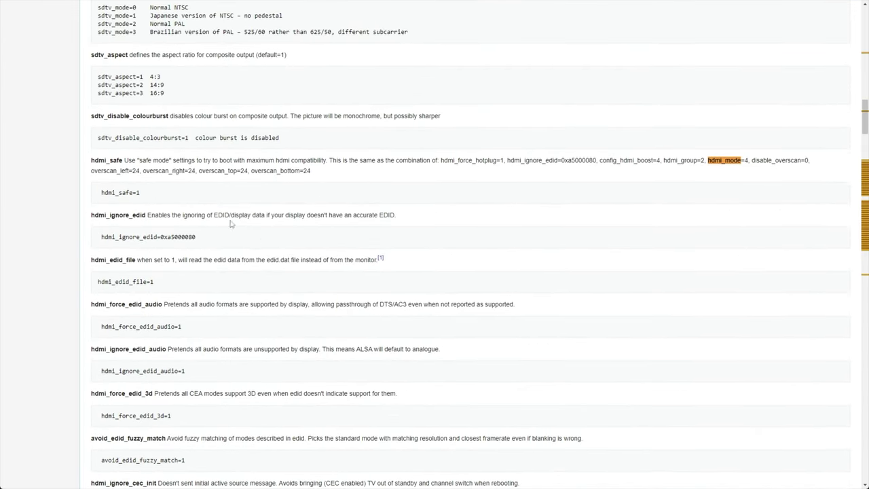
{"action": "double_click", "coordinate": [107, 160]}
{"action": "left_click_drag", "start_coordinate": [441, 161], "coordinate": [446, 171]}
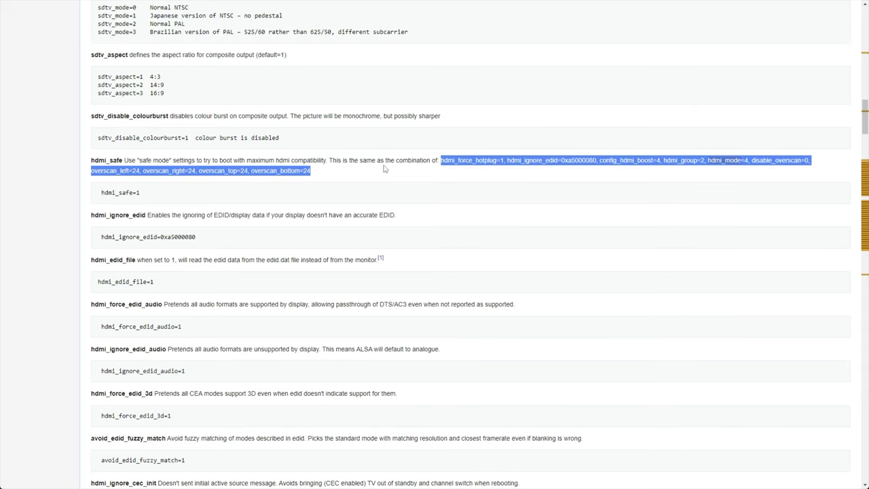
Search the page for hdmi_mode and mark the heading of the hdmi_group=1 CEA values
{"action": "key", "text": "ctrl+f"}
{"action": "key", "text": "Escape"}
{"action": "scroll", "coordinate": [434, 309], "scroll_direction": "down", "scroll_amount": 1}
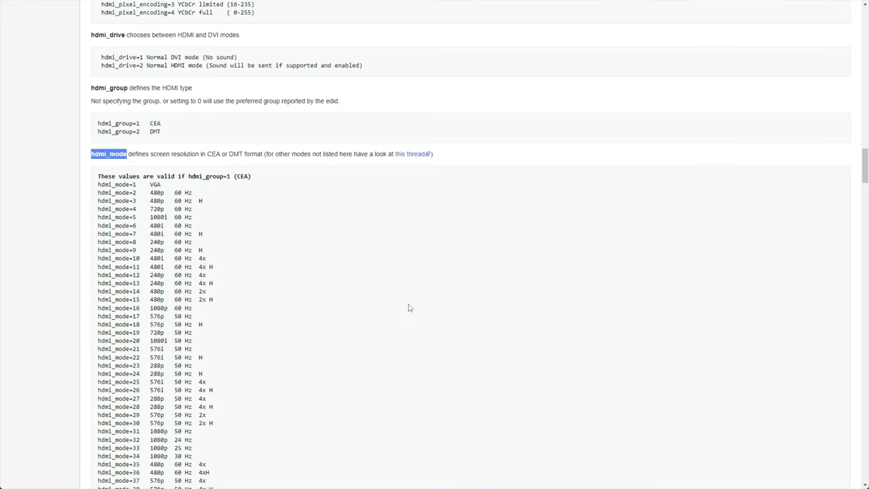
{"action": "left_click", "coordinate": [380, 295]}
{"action": "scroll", "coordinate": [372, 287], "scroll_direction": "down", "scroll_amount": 1}
{"action": "scroll", "coordinate": [368, 285], "scroll_direction": "down", "scroll_amount": 3}
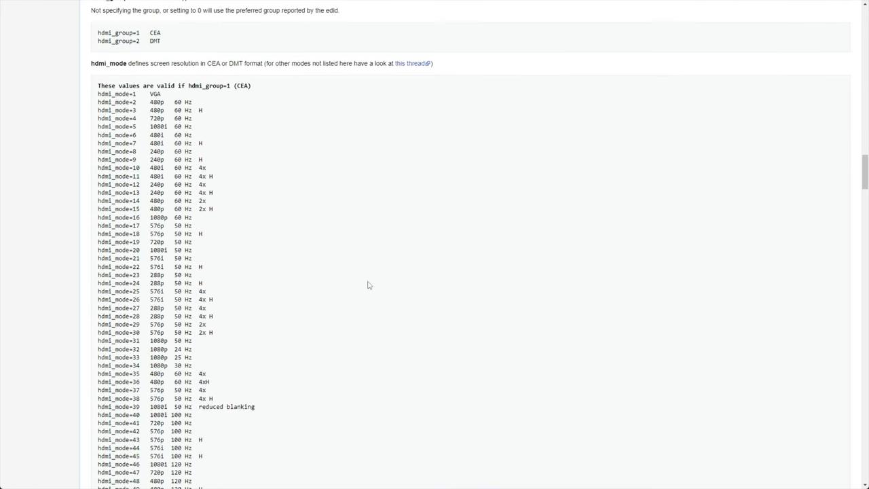
{"action": "scroll", "coordinate": [366, 285], "scroll_direction": "up", "scroll_amount": 3}
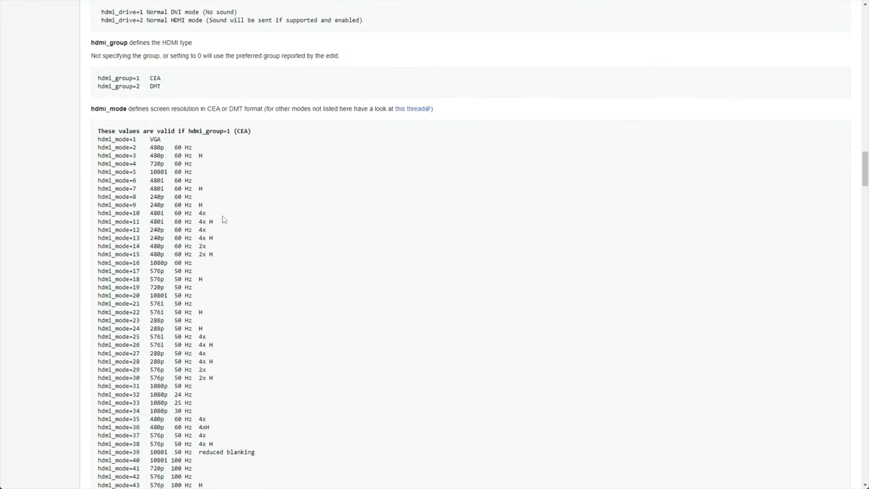
{"action": "left_click_drag", "start_coordinate": [98, 131], "coordinate": [228, 132]}
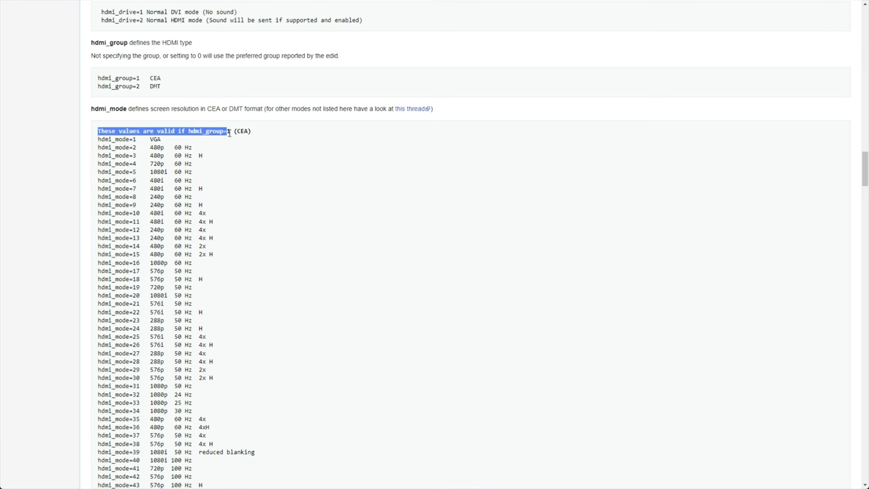
{"action": "scroll", "coordinate": [265, 171], "scroll_direction": "down", "scroll_amount": 8}
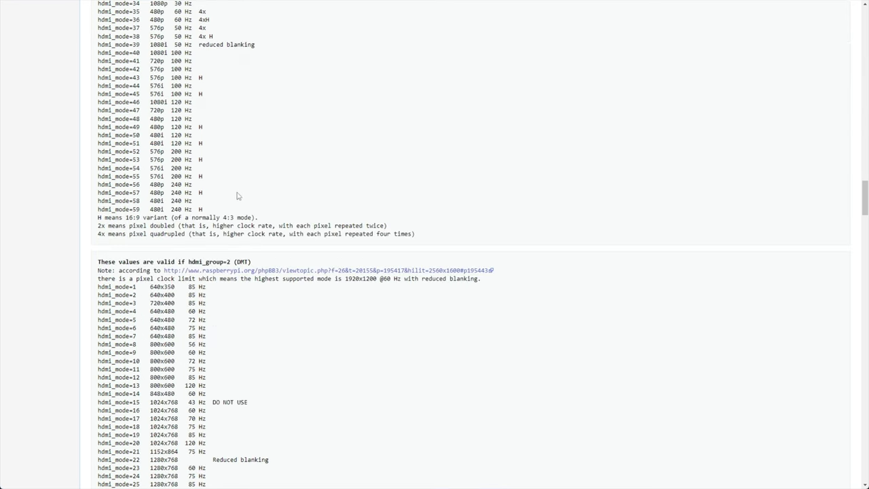
{"action": "scroll", "coordinate": [240, 197], "scroll_direction": "down", "scroll_amount": 1}
{"action": "left_click_drag", "start_coordinate": [123, 216], "coordinate": [246, 215]}
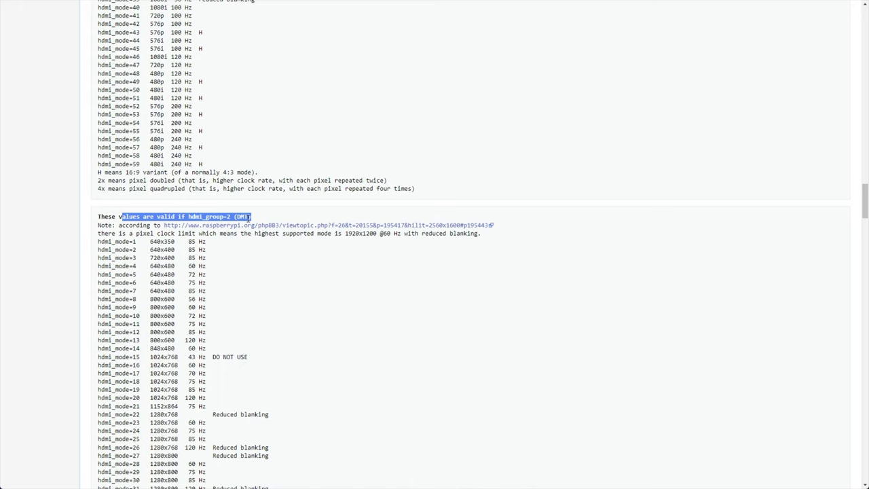
Locate the hdmi_group options, noting CEA for group 1 and DMT for group 2
{"action": "key", "text": "ctrl+f"}
{"action": "left_click_drag", "start_coordinate": [103, 154], "coordinate": [201, 156]}
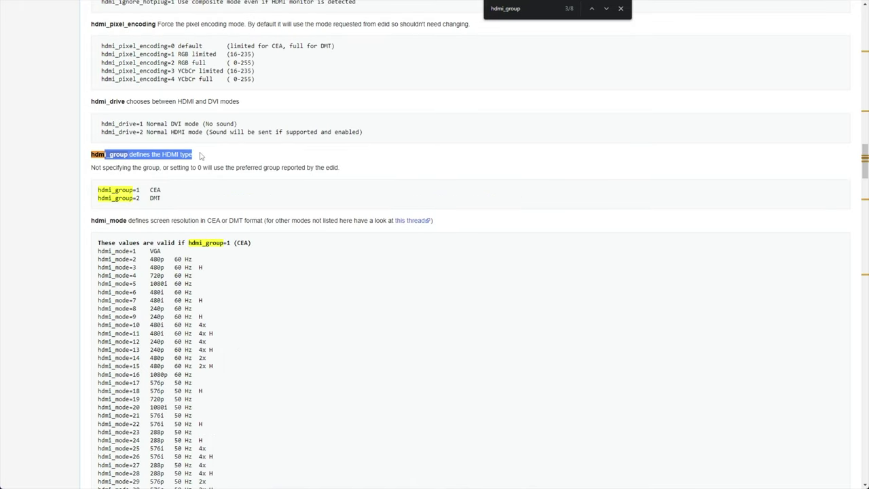
{"action": "double_click", "coordinate": [152, 190]}
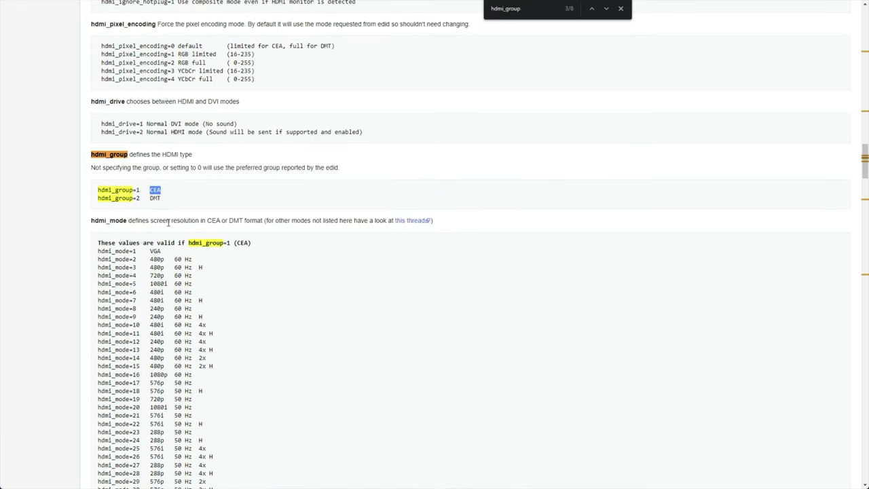
{"action": "double_click", "coordinate": [157, 198]}
{"action": "scroll", "coordinate": [407, 122], "scroll_direction": "down", "scroll_amount": 2}
{"action": "left_click", "coordinate": [621, 9]}
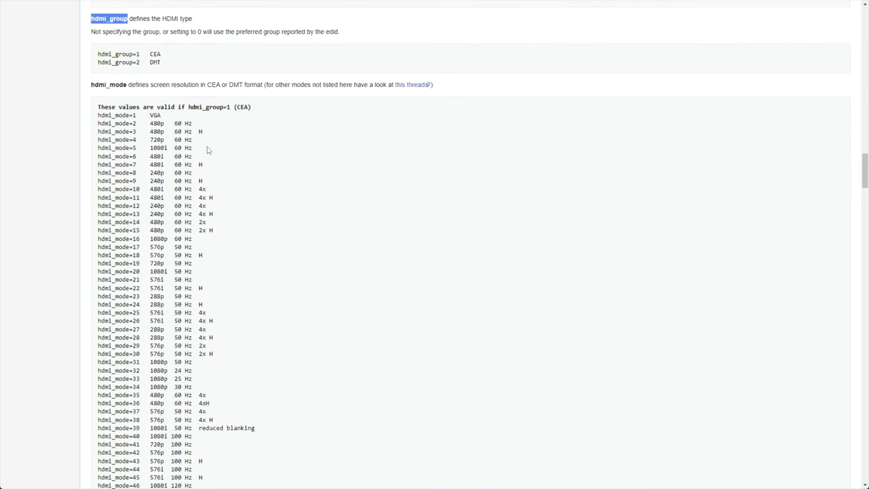
{"action": "left_click", "coordinate": [219, 156]}
Browse the CEA mode table's 1080 rows and mark hdmi_mode=16 (1080p 60 Hz)
{"action": "middle_click", "coordinate": [225, 134]}
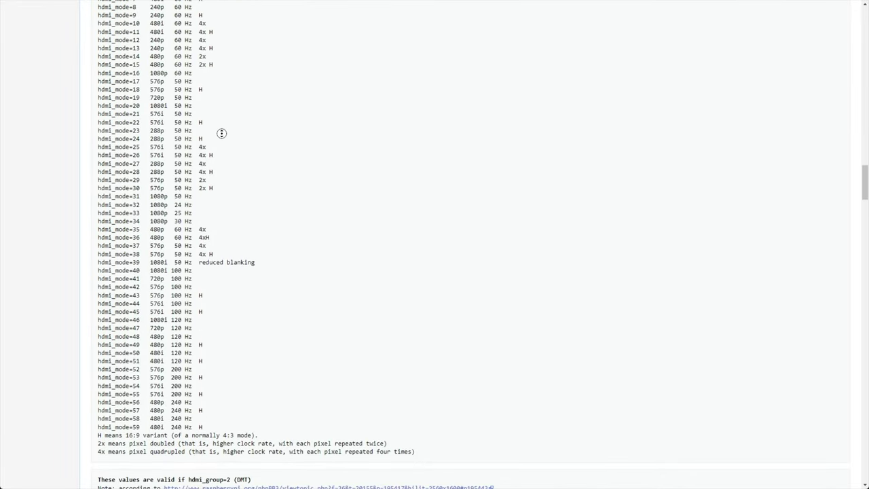
{"action": "left_click", "coordinate": [177, 191]}
{"action": "double_click", "coordinate": [163, 197]}
{"action": "scroll", "coordinate": [167, 262], "scroll_direction": "up", "scroll_amount": 2}
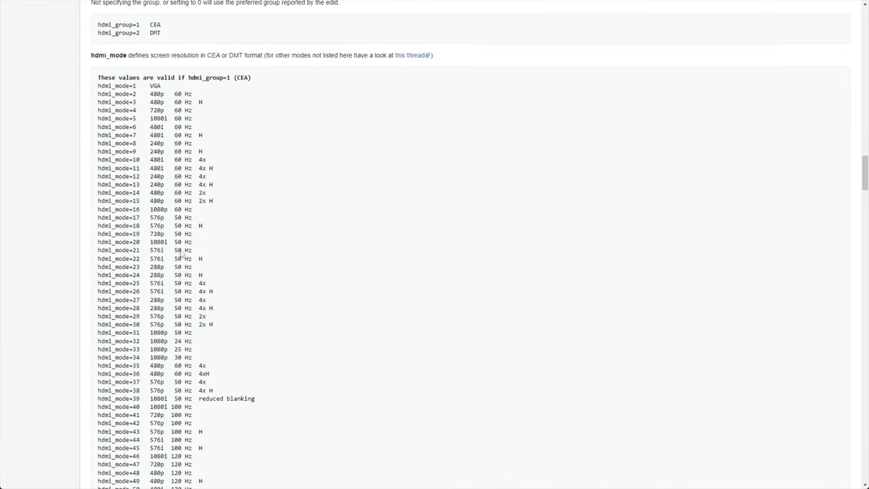
{"action": "left_click_drag", "start_coordinate": [175, 93], "coordinate": [195, 97]}
{"action": "double_click", "coordinate": [157, 116]}
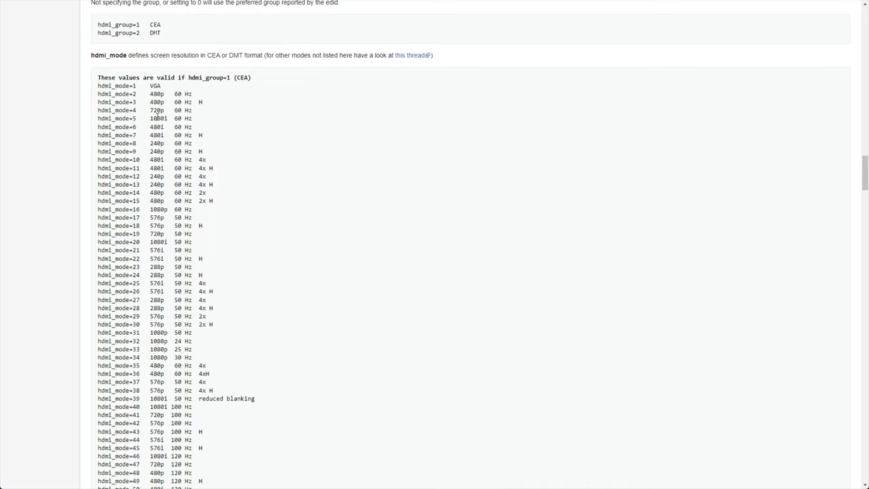
{"action": "double_click", "coordinate": [158, 208]}
{"action": "double_click", "coordinate": [111, 209]}
{"action": "left_click", "coordinate": [139, 209], "text": "shift"}
Search the page for 720p and mark the CEA entries for modes 4, 19, 41 and 47
{"action": "key", "text": "ctrl+f"}
{"action": "type", "text": "16"}
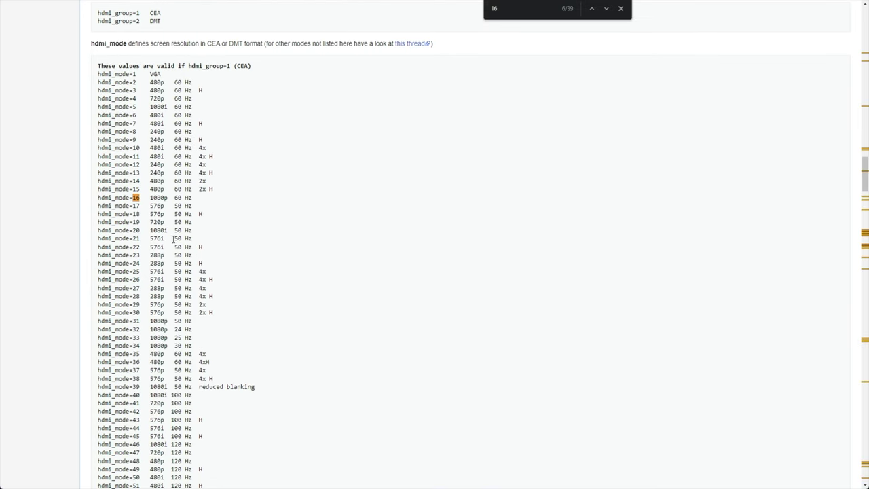
{"action": "key", "text": "ctrl+f"}
{"action": "type", "text": "720p"}
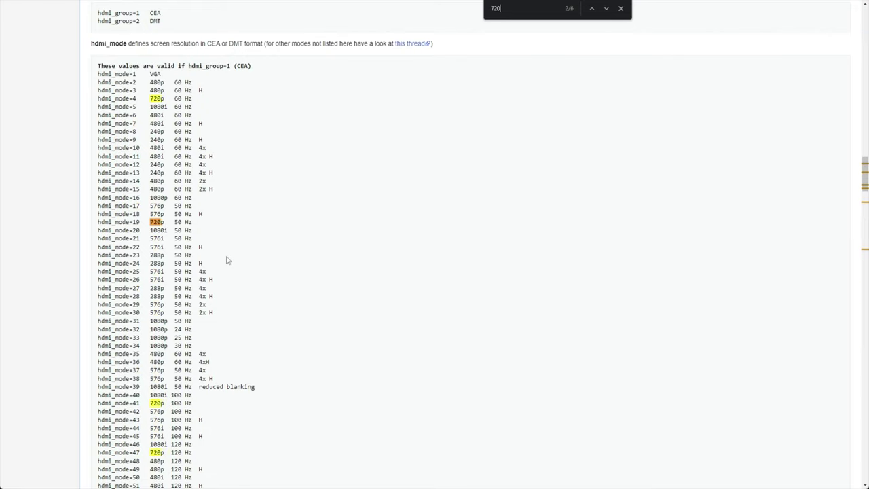
{"action": "middle_click", "coordinate": [236, 227]}
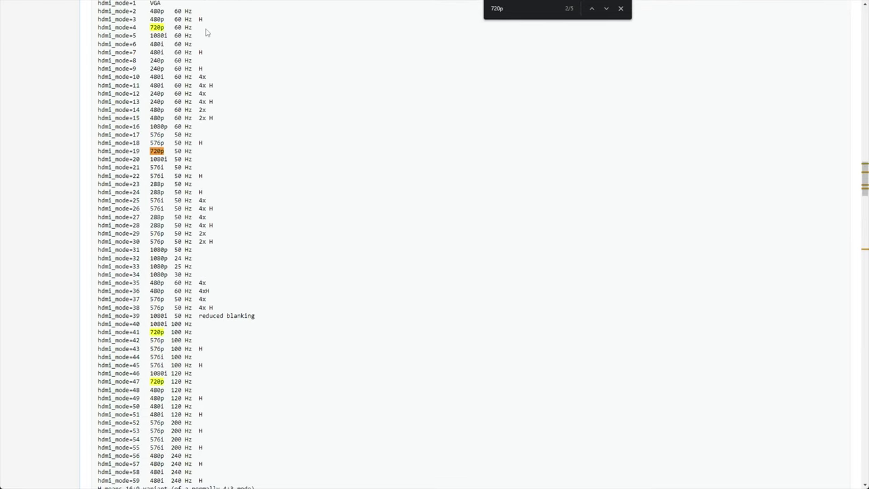
{"action": "left_click_drag", "start_coordinate": [205, 29], "coordinate": [156, 28]}
{"action": "left_click_drag", "start_coordinate": [223, 150], "coordinate": [161, 151]}
{"action": "left_click_drag", "start_coordinate": [196, 333], "coordinate": [164, 333]}
{"action": "left_click_drag", "start_coordinate": [198, 383], "coordinate": [151, 384]}
{"action": "left_click", "coordinate": [218, 414]}
Mark DMT mode 85 (720p 60 Hz), then scroll to 'Which values are valid for my monitor?'
{"action": "scroll", "coordinate": [219, 413], "scroll_direction": "down", "scroll_amount": 12}
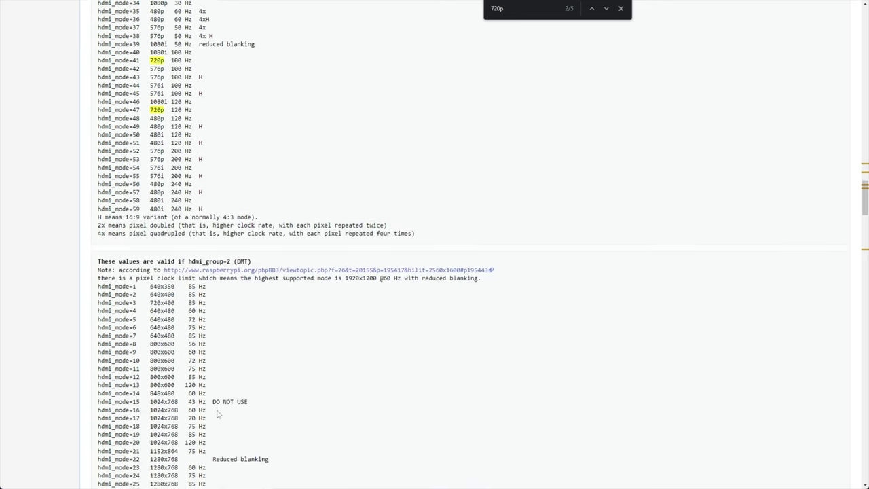
{"action": "scroll", "coordinate": [219, 413], "scroll_direction": "up", "scroll_amount": 1}
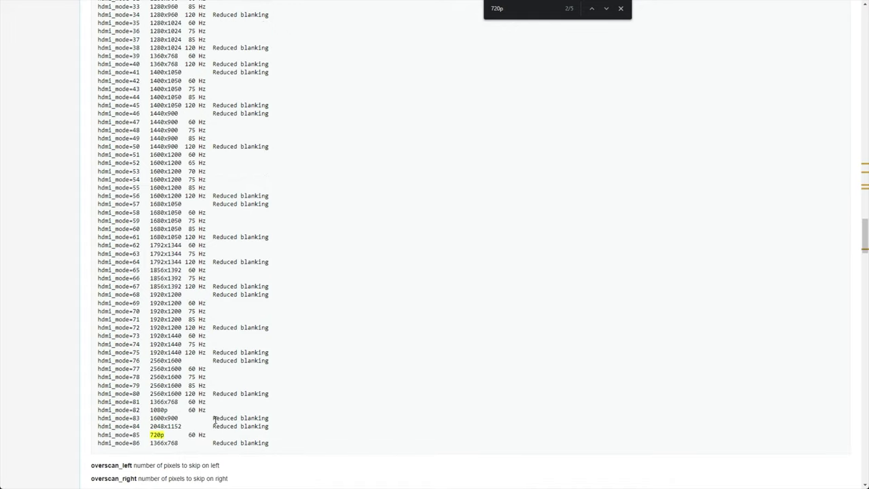
{"action": "left_click_drag", "start_coordinate": [223, 438], "coordinate": [98, 435]}
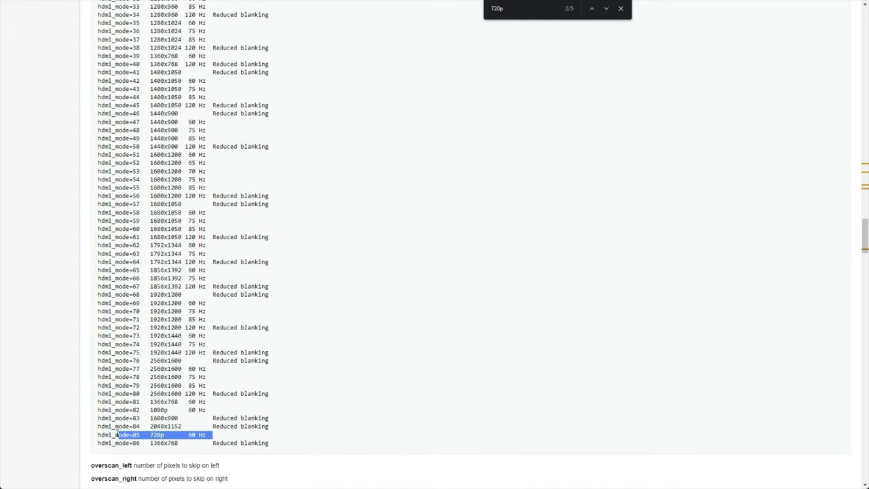
{"action": "left_click", "coordinate": [236, 365]}
{"action": "scroll", "coordinate": [235, 365], "scroll_direction": "up", "scroll_amount": 12}
{"action": "scroll", "coordinate": [216, 324], "scroll_direction": "down", "scroll_amount": 1}
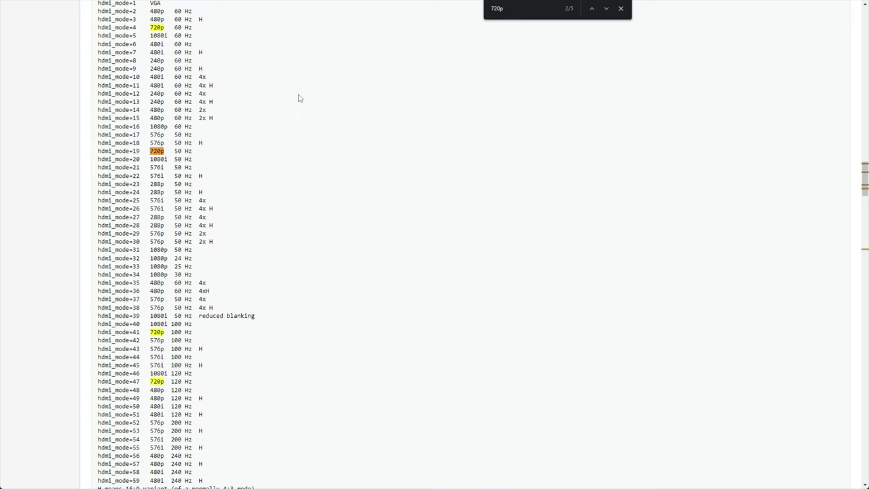
{"action": "scroll", "coordinate": [253, 145], "scroll_direction": "up", "scroll_amount": 1}
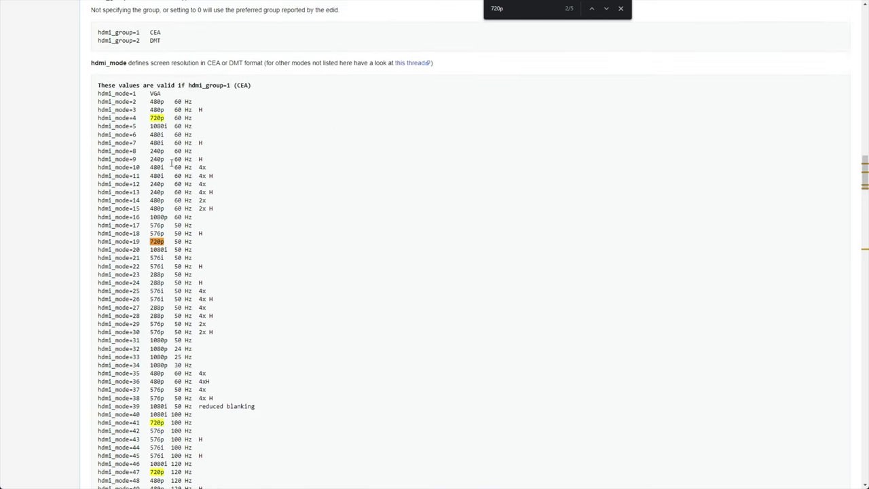
{"action": "scroll", "coordinate": [252, 178], "scroll_direction": "down", "scroll_amount": 4}
{"action": "scroll", "coordinate": [255, 180], "scroll_direction": "down", "scroll_amount": 12}
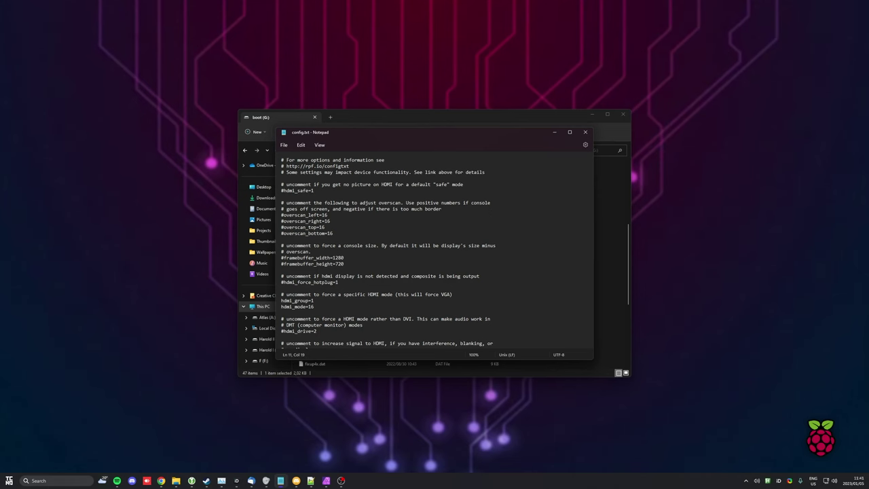
Close config.txt in Notepad, then close the boot (G:) File Explorer window
{"action": "left_click", "coordinate": [585, 131]}
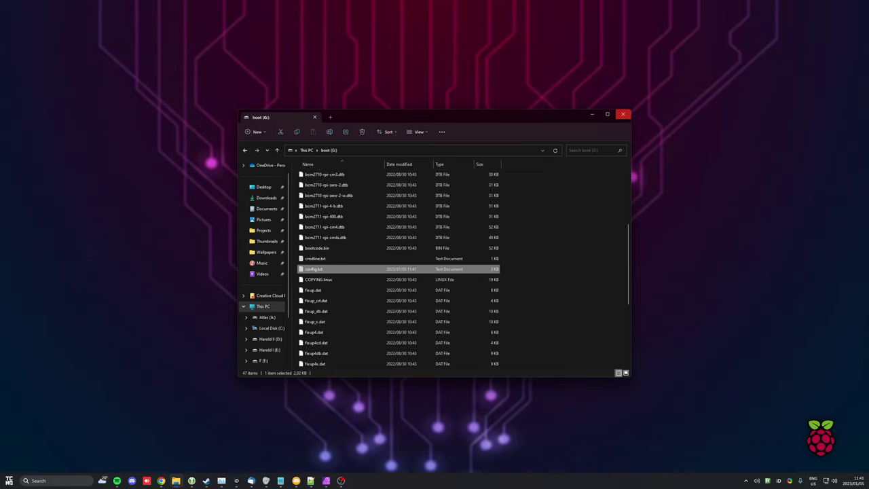
{"action": "left_click", "coordinate": [623, 114]}
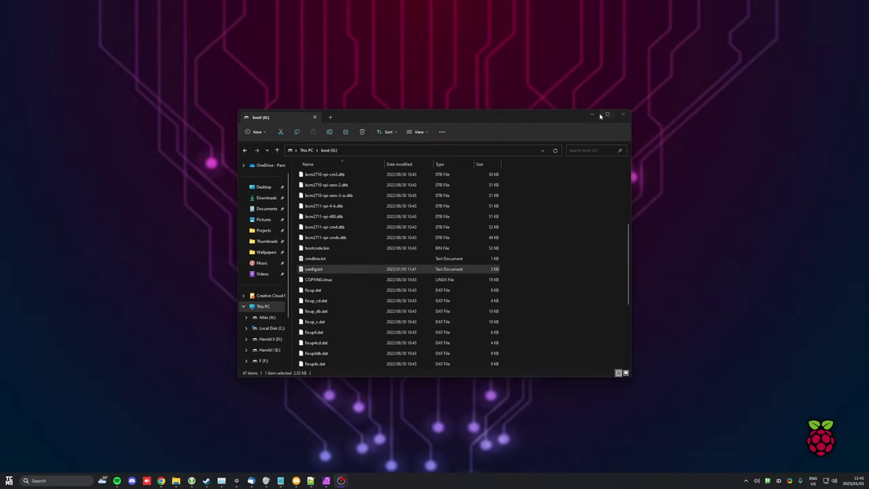